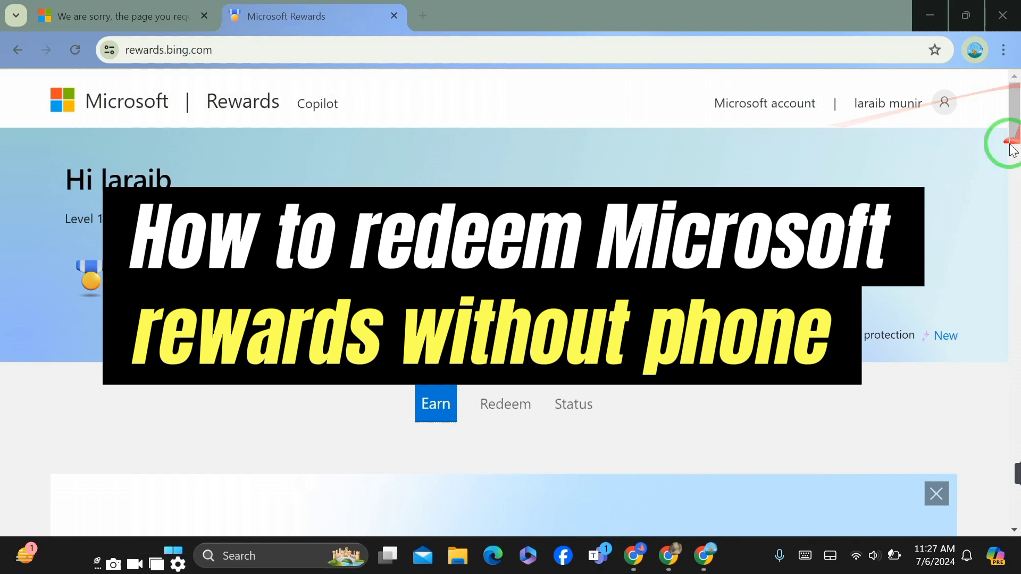
- Start a Rewards support request titled 'reedeming microsoft rewards without phone number'
left_click(947, 98)
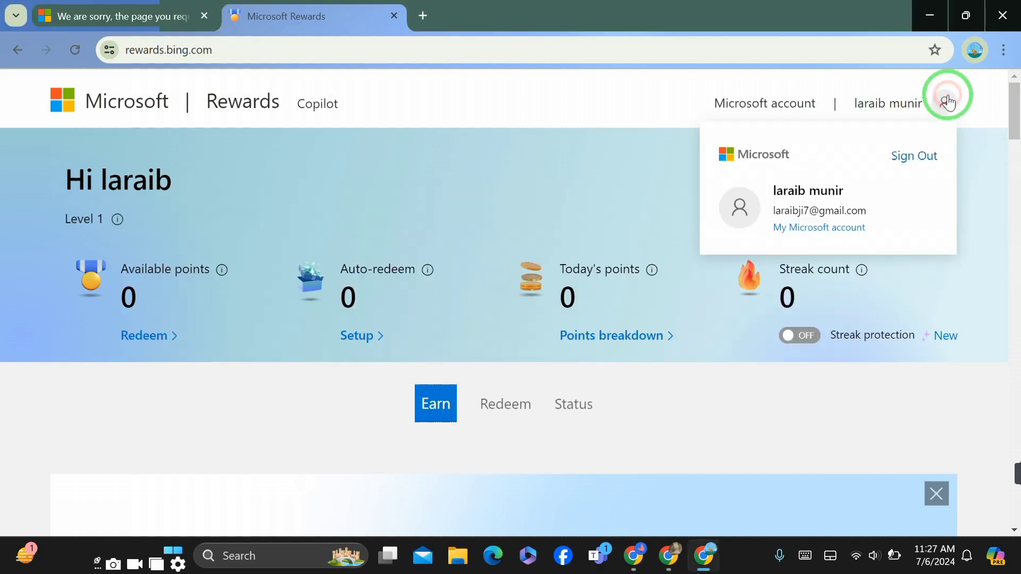
left_click(629, 206)
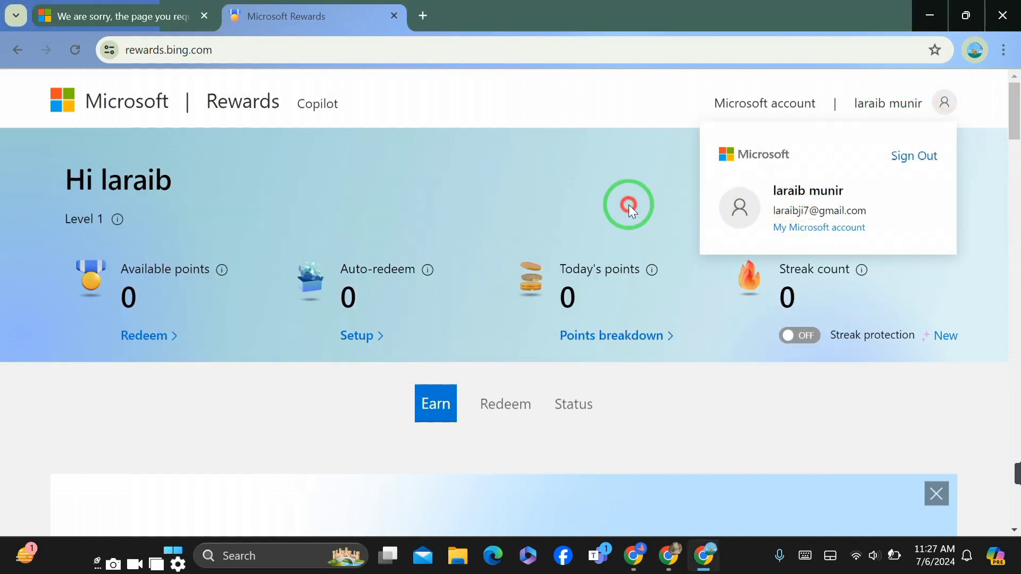
mouse_move(1015, 118)
left_mouse_down()
mouse_move(1013, 447)
mouse_move(998, 355)
mouse_move(994, 426)
mouse_move(963, 291)
mouse_move(956, 391)
mouse_move(972, 430)
left_mouse_up()
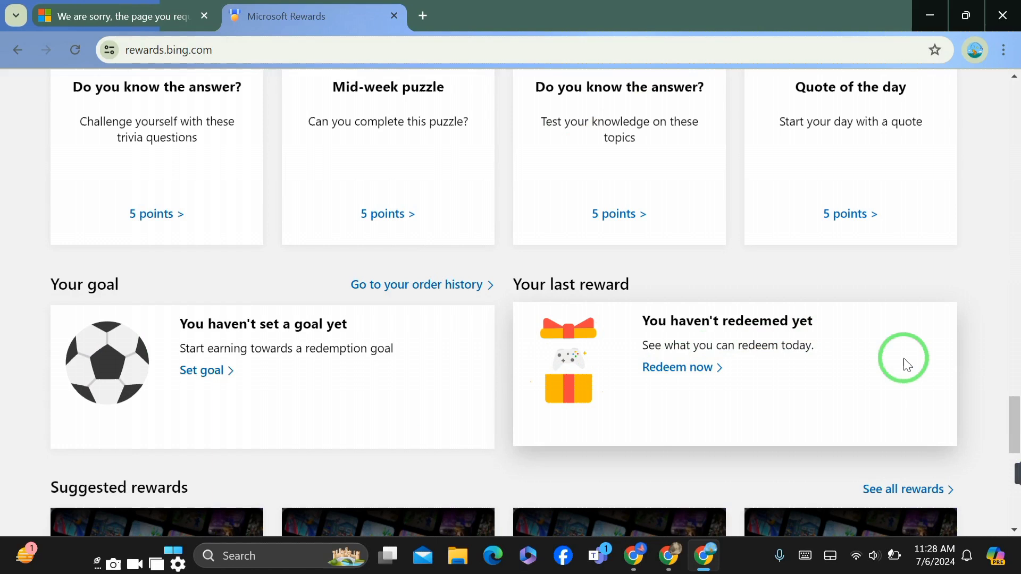
left_click_drag(1009, 406, 1013, 539)
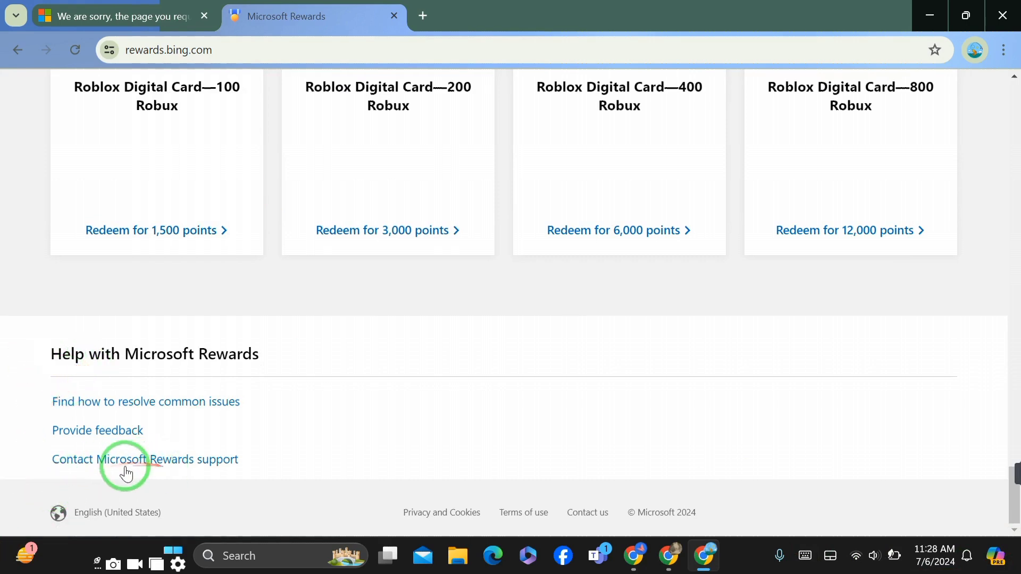
left_click(111, 467)
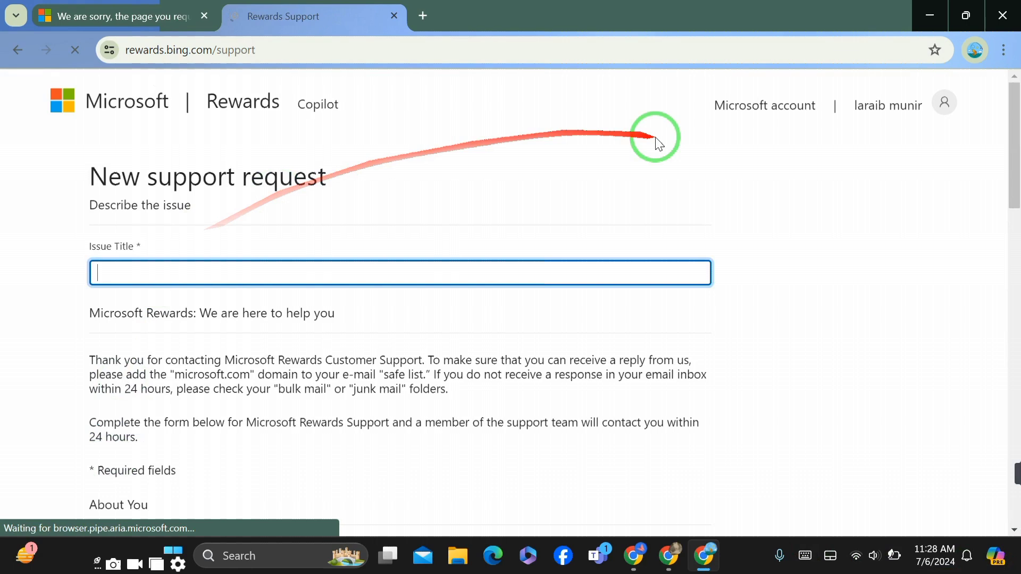
mouse_move(1014, 132)
left_mouse_down()
mouse_move(1011, 223)
mouse_move(997, 61)
left_mouse_up()
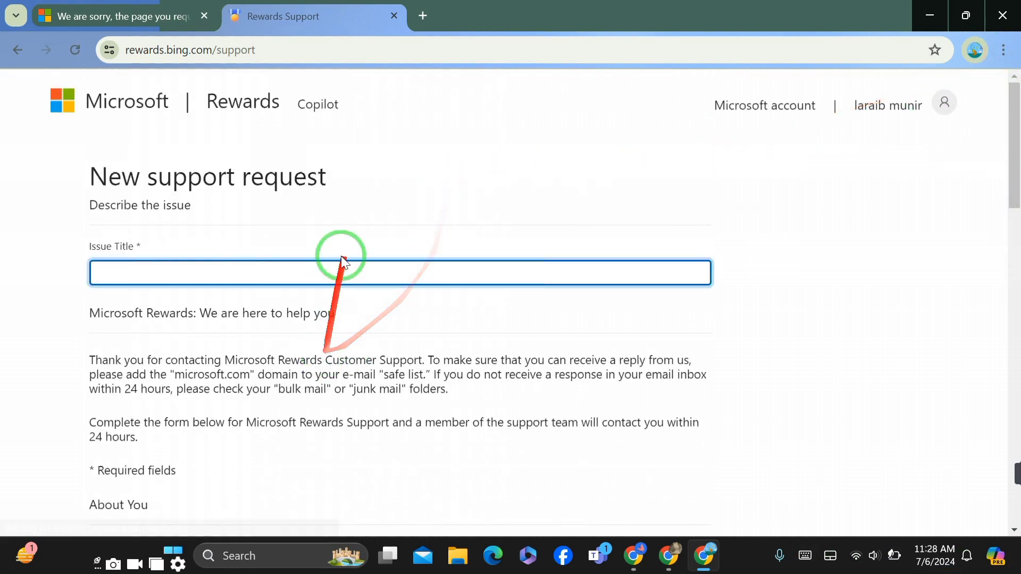
left_click(347, 268)
type("that")
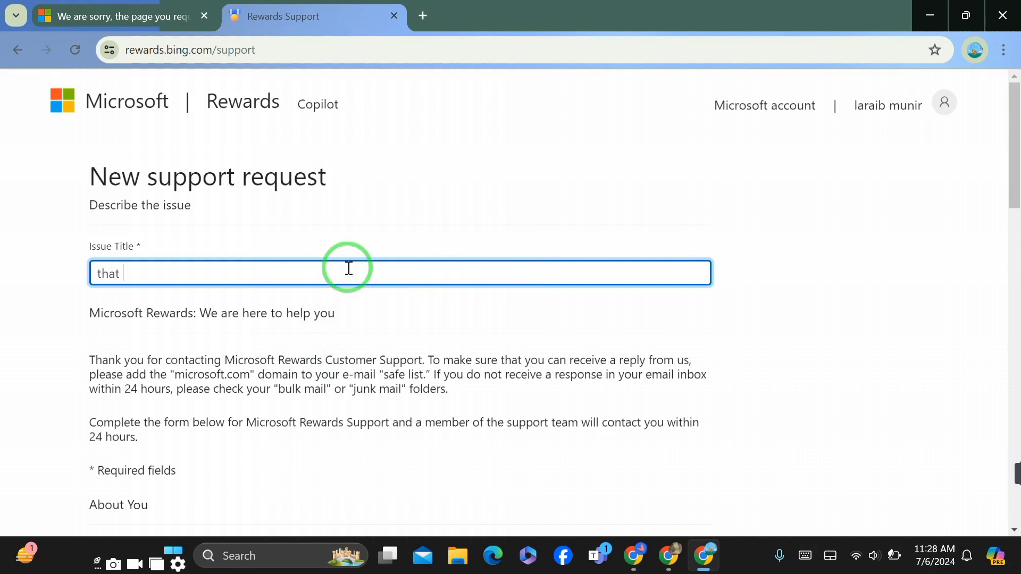
left_click(928, 475)
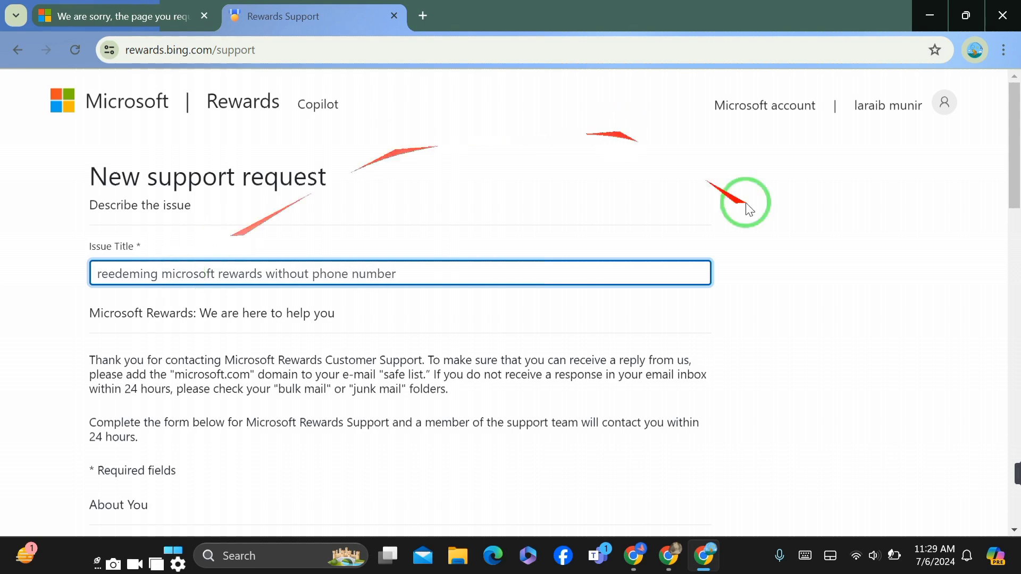
left_click_drag(1017, 183, 1018, 236)
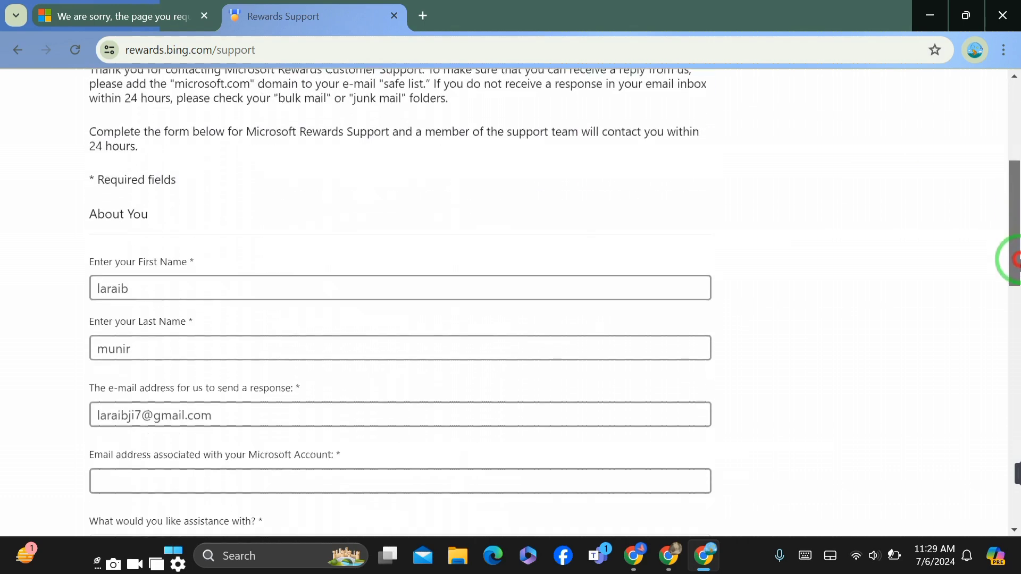
left_click_drag(1017, 236, 1011, 290)
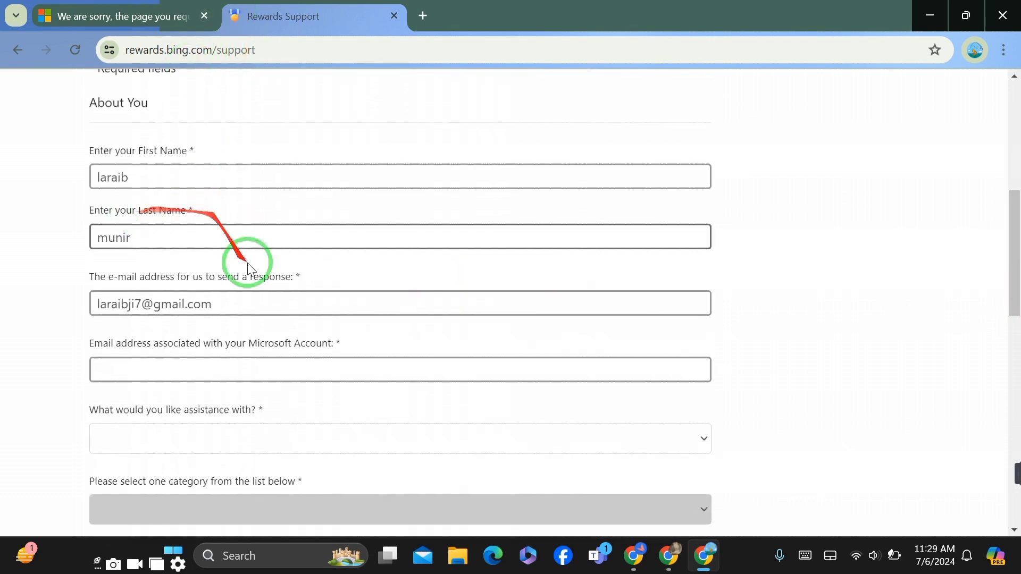
left_click_drag(98, 304, 217, 316)
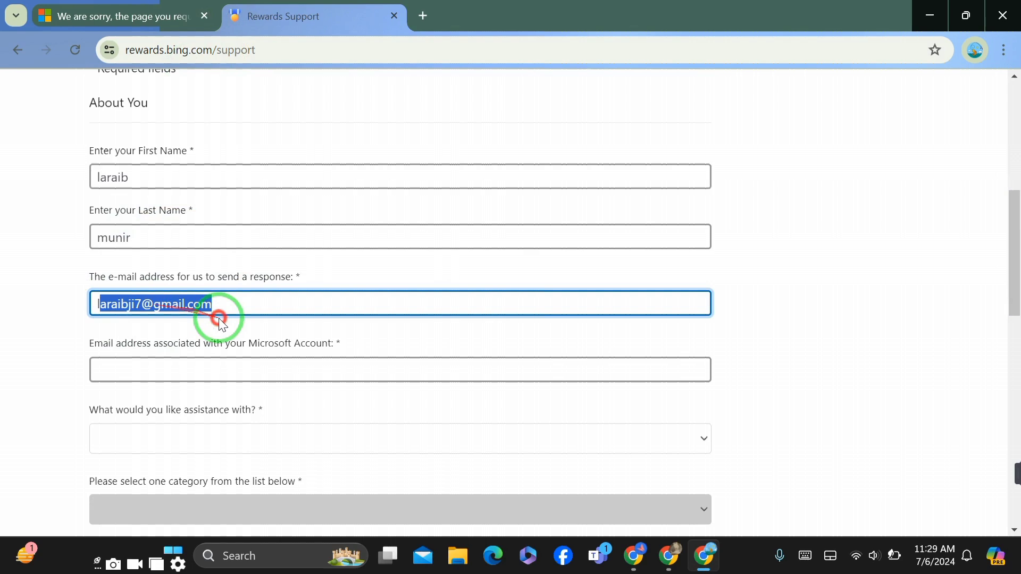
left_click(870, 296)
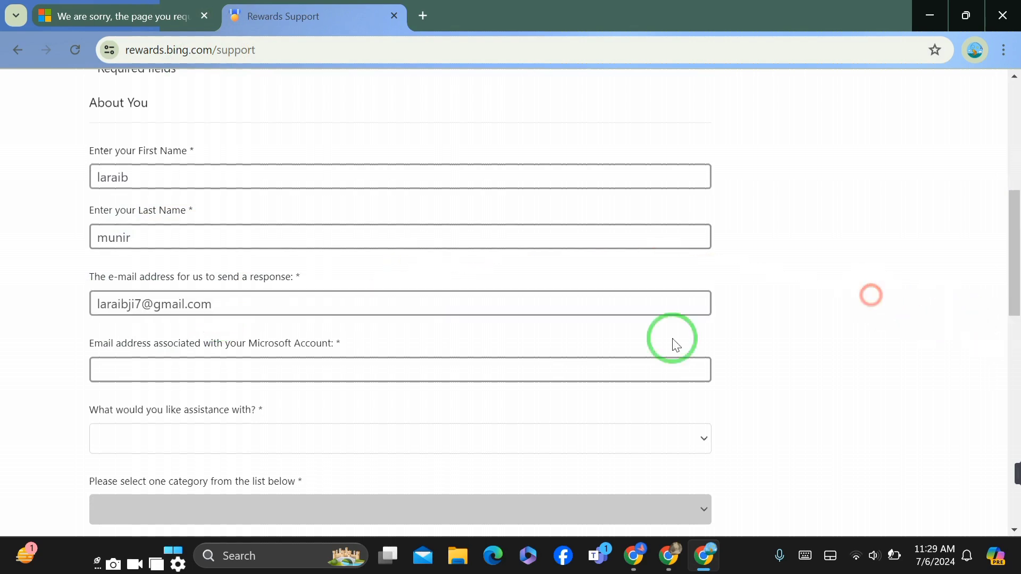
left_click(332, 370)
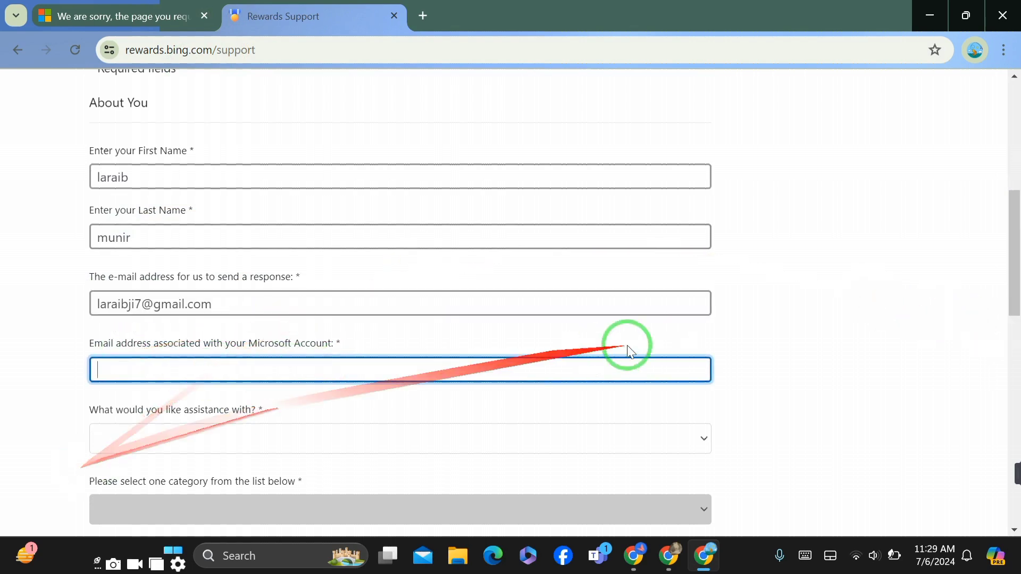
left_click_drag(1014, 290, 1015, 376)
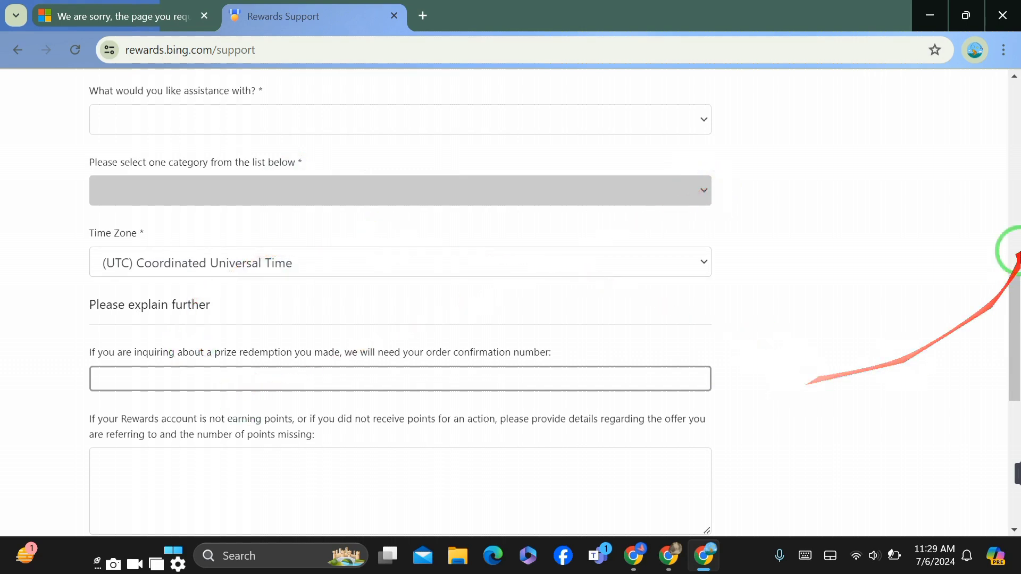
left_click_drag(1013, 294, 1013, 360)
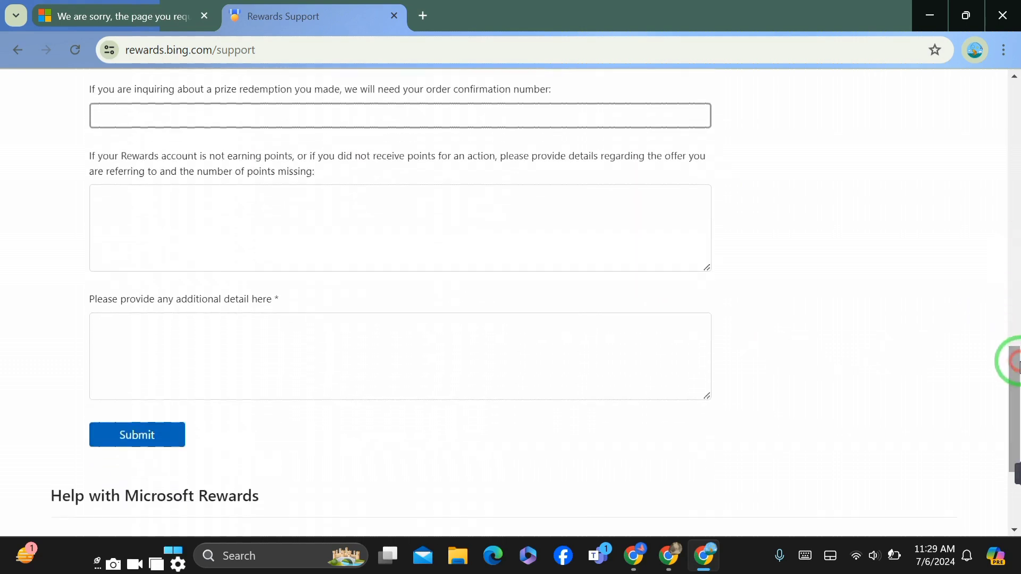
left_click(301, 253)
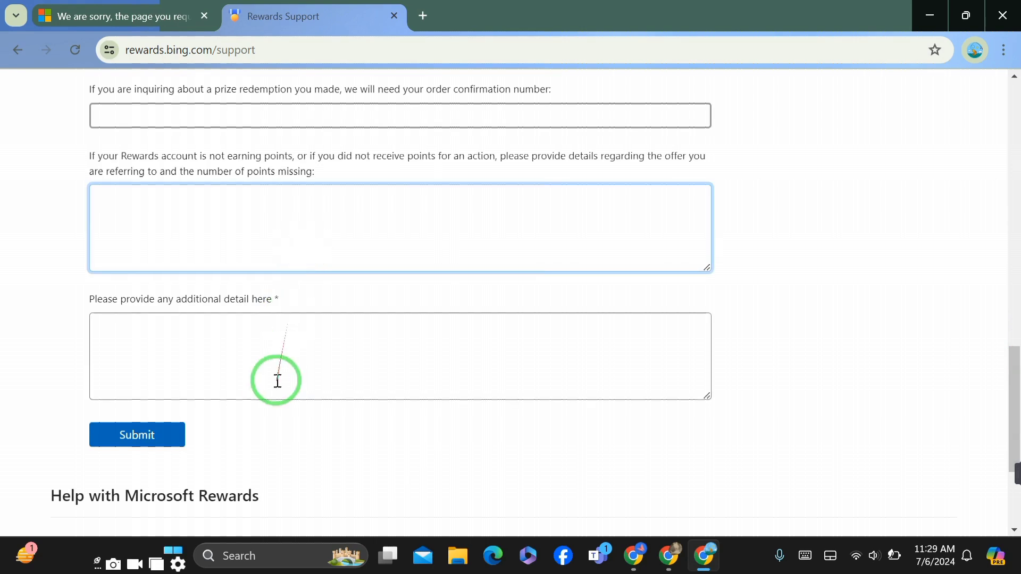
left_click(295, 351)
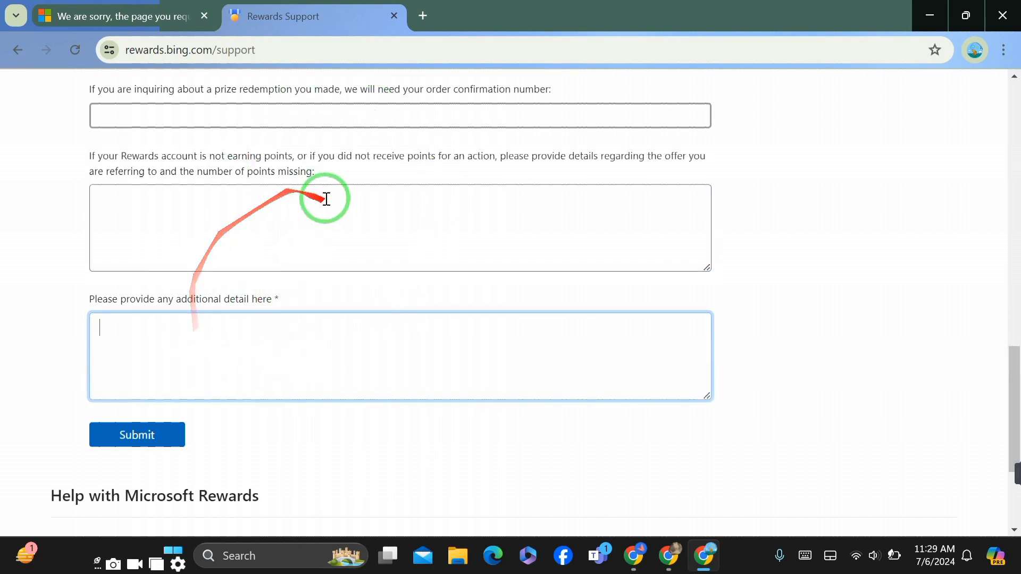